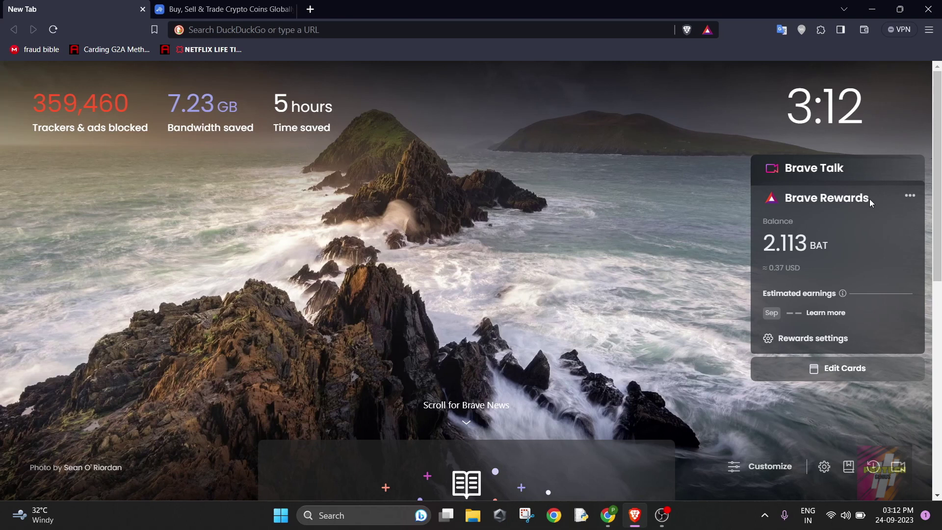
# Reach the Rewards account-provider choice with ZebPay and move the Rewards tab ahead of the ZebPay tab.
pyautogui.click(264, 9)
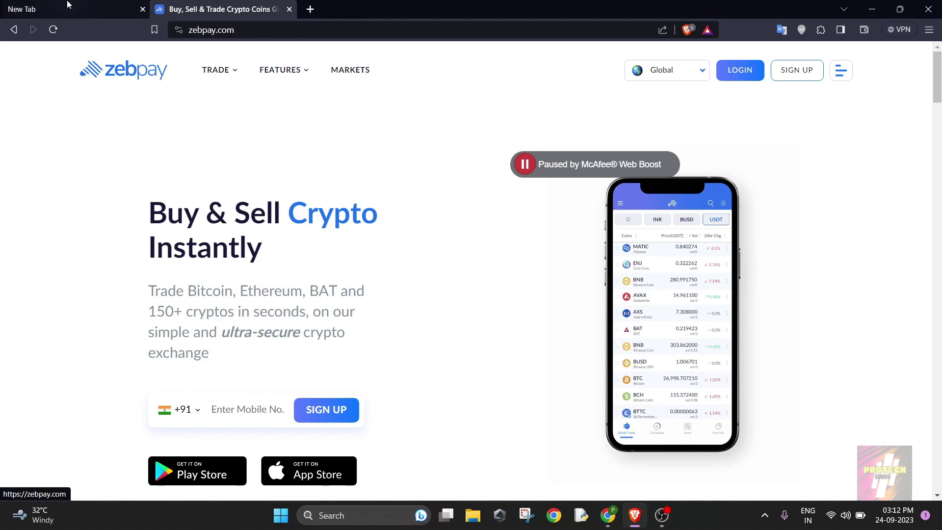
pyautogui.click(62, 4)
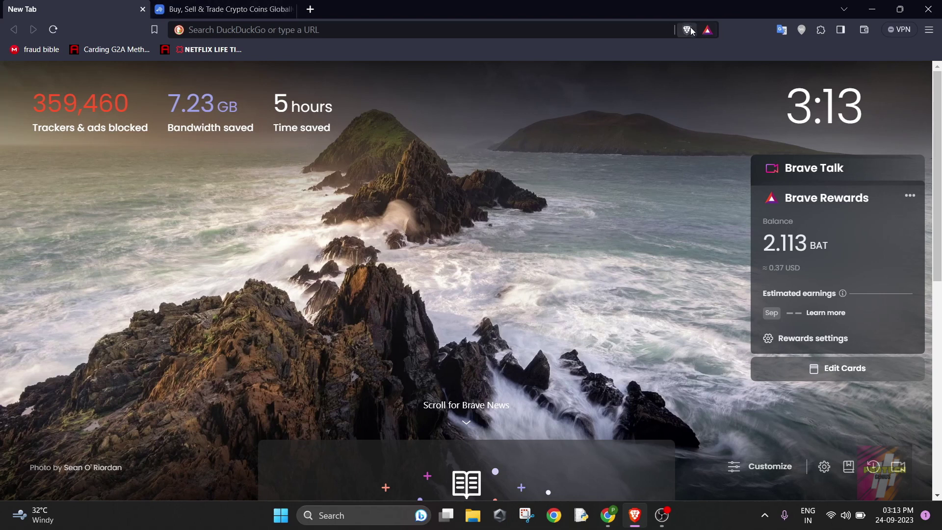
pyautogui.click(707, 30)
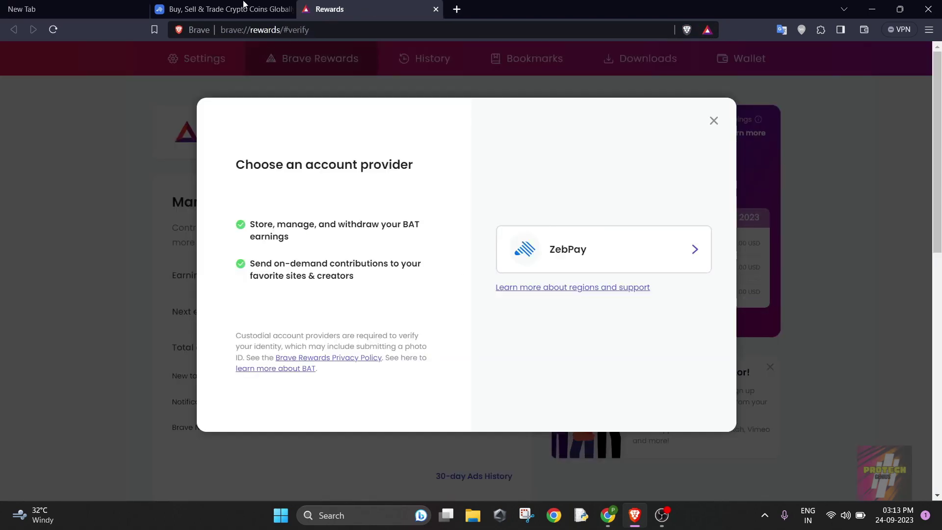
pyautogui.moveTo(337, 9); pyautogui.dragTo(242, 6)
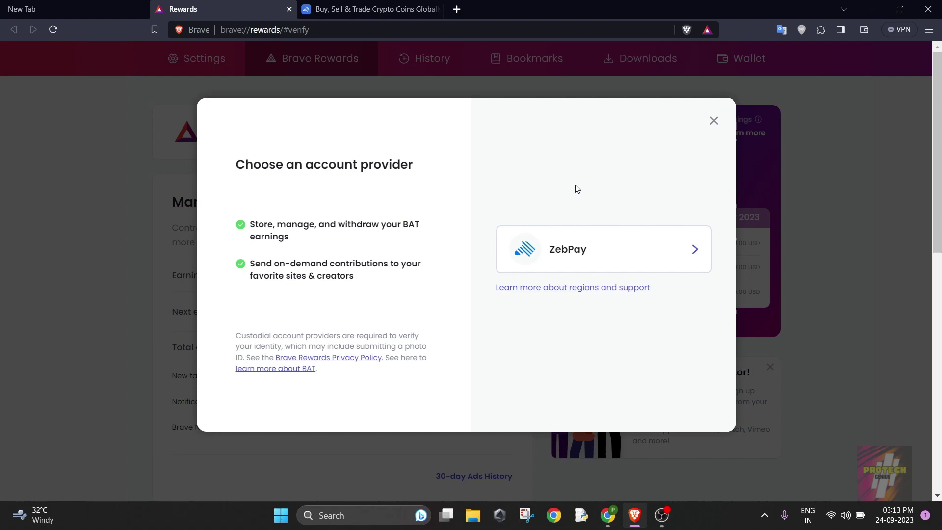
# Close the provider choice and keep notification ads at Max 10 per hour.
pyautogui.click(714, 121)
pyautogui.scroll(-15, 861, 140)
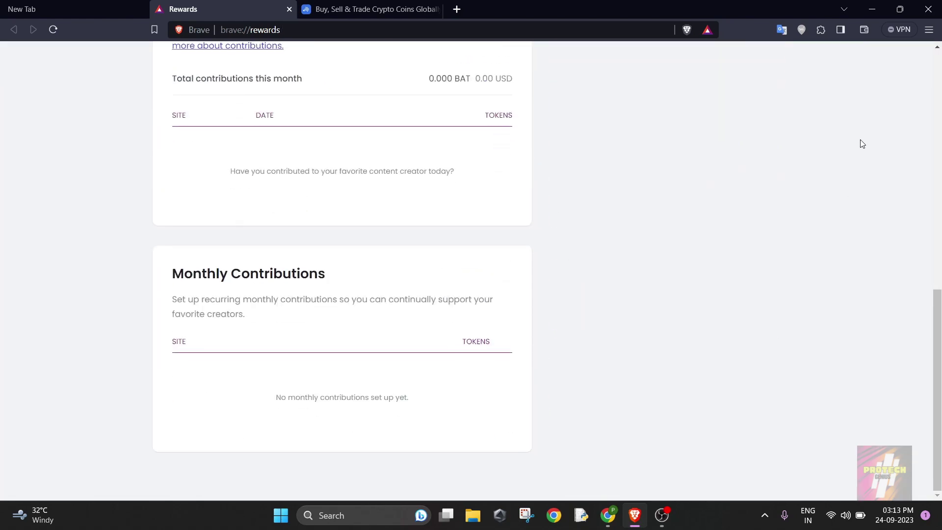
pyautogui.scroll(15, 861, 140)
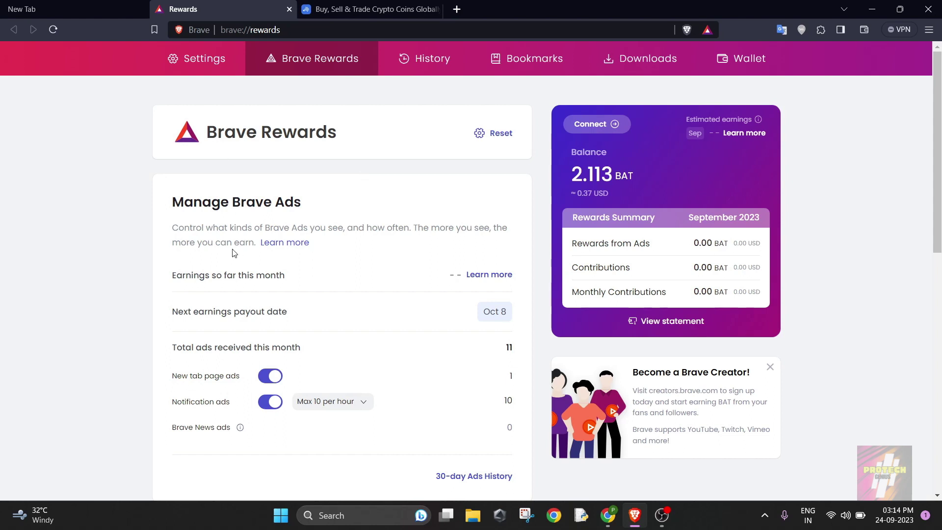
pyautogui.click(348, 405)
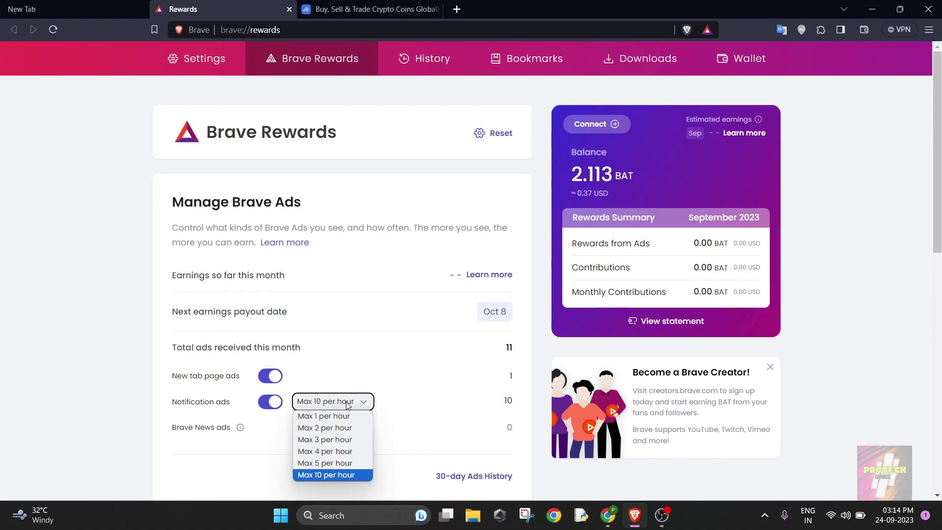
pyautogui.click(329, 475)
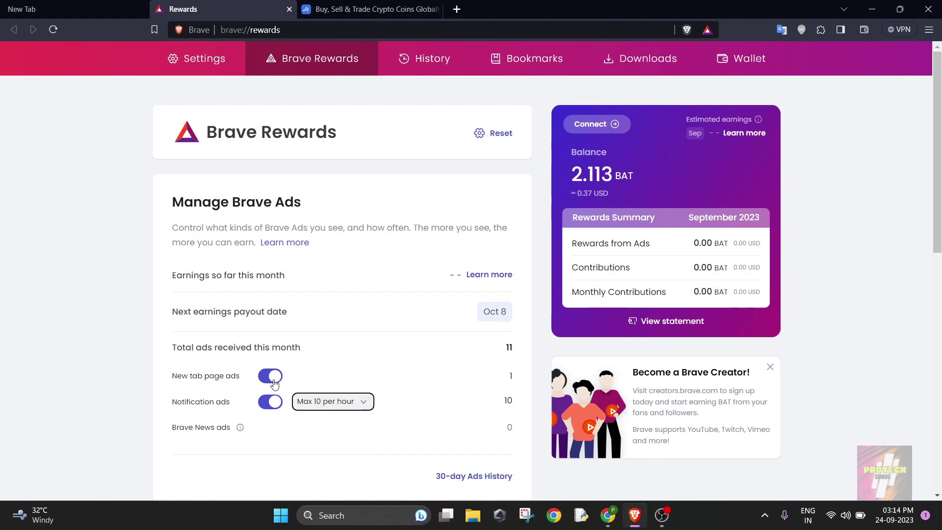
pyautogui.scroll(-1, 378, 298)
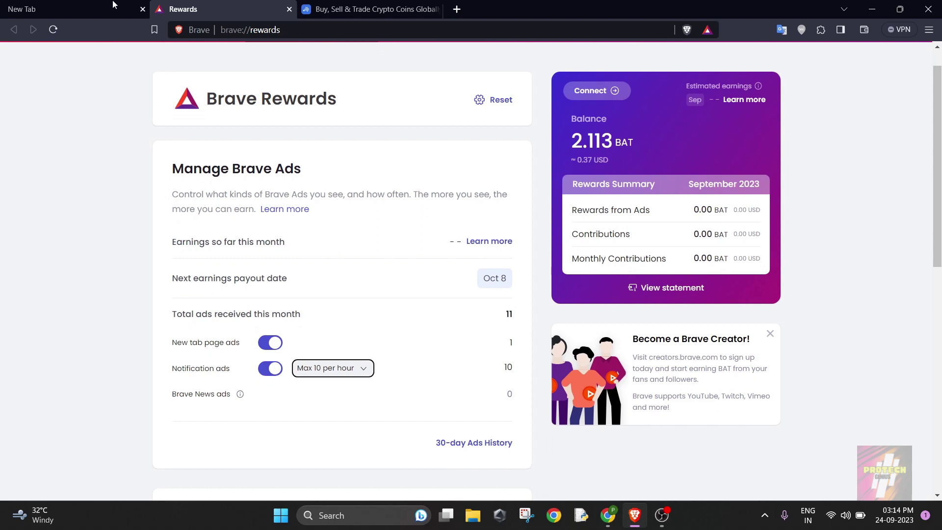
# Reload the new tab page for sponsored images, then refresh the Rewards ad counts.
pyautogui.click(67, 4)
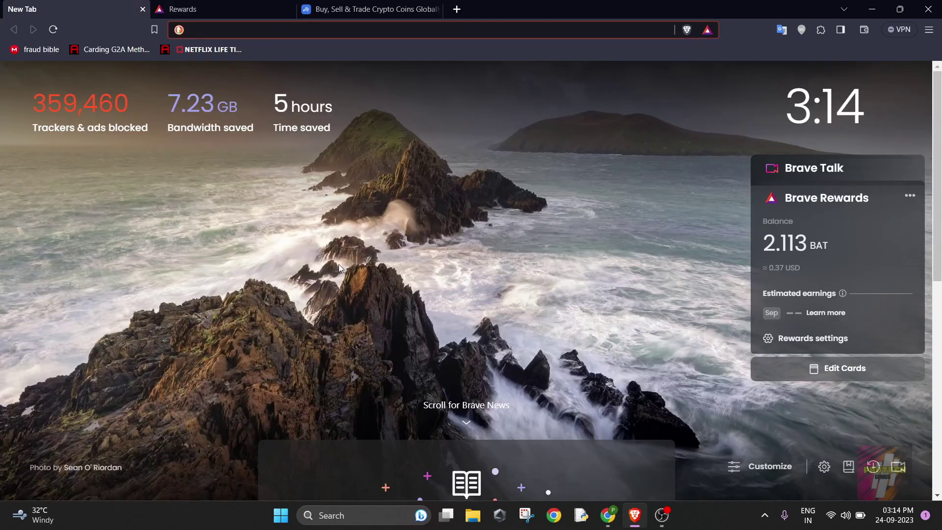
pyautogui.click(60, 28)
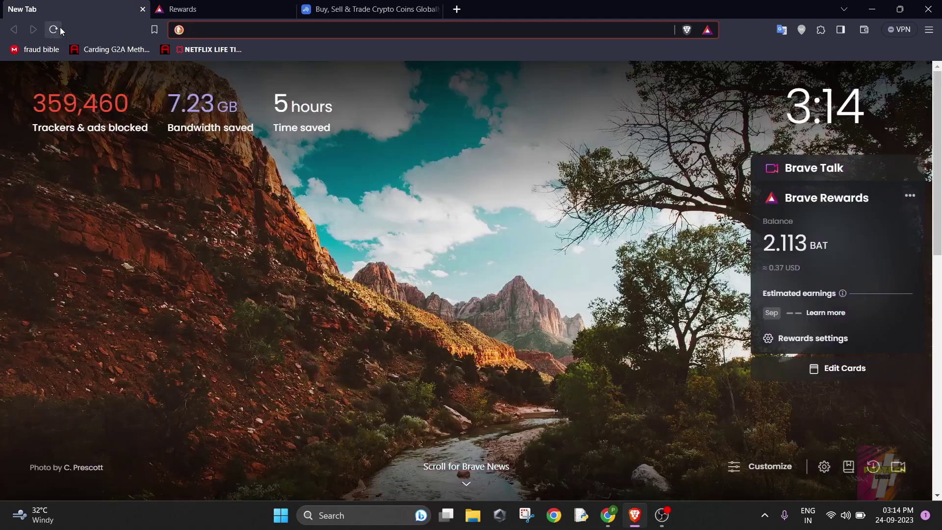
pyautogui.click(59, 27)
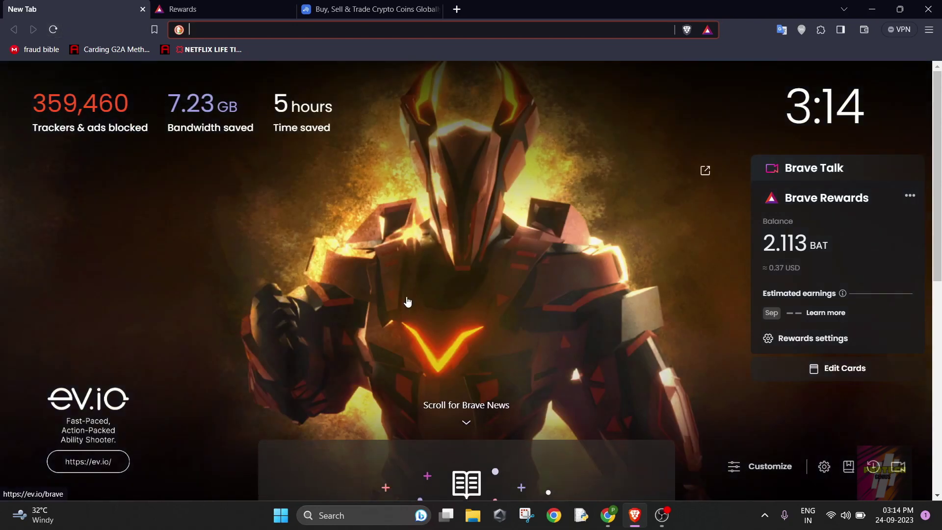
pyautogui.click(200, 10)
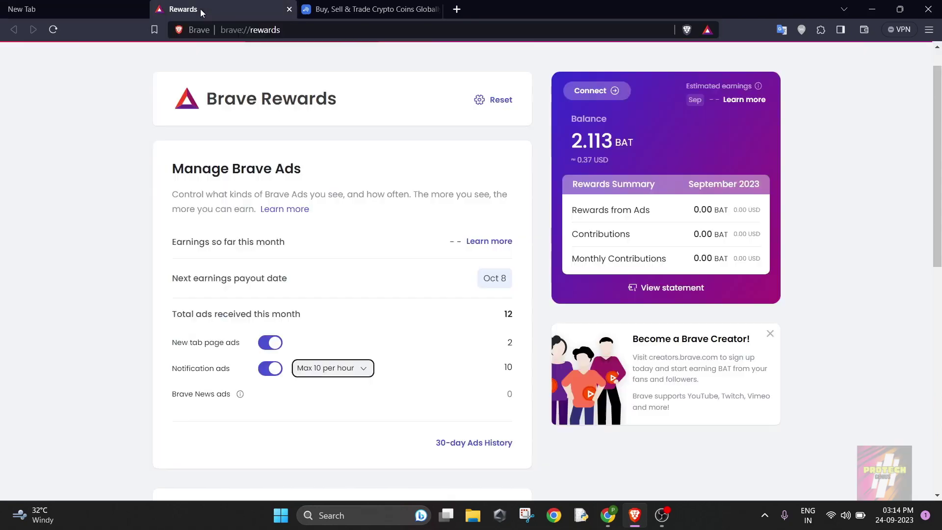
pyautogui.click(32, 30)
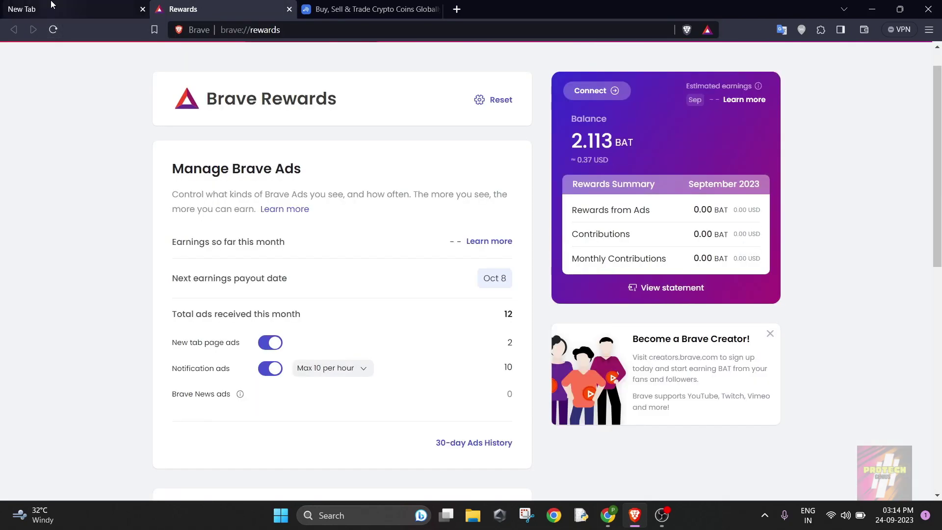
# Reload the new tab page three more times and refresh Rewards to reach 13 ads this month.
pyautogui.click(66, 8)
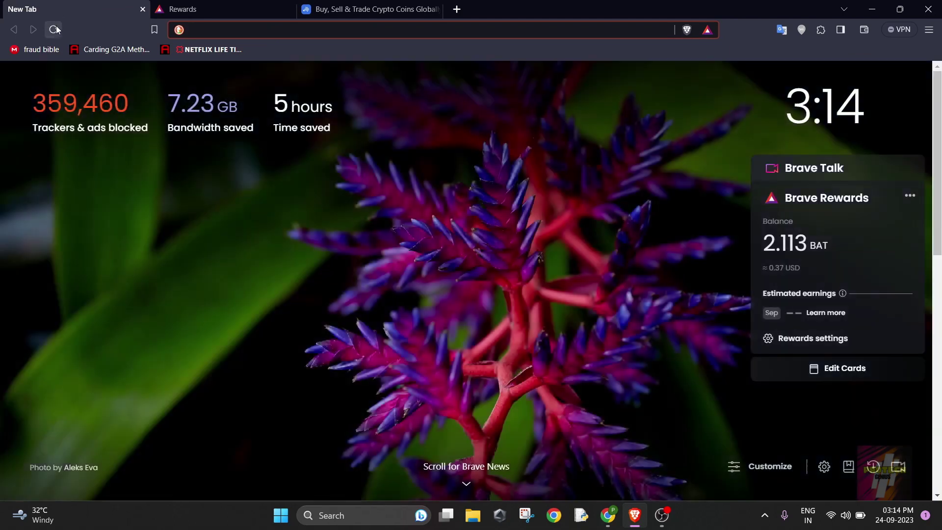
pyautogui.click(56, 25)
pyautogui.click(56, 25)
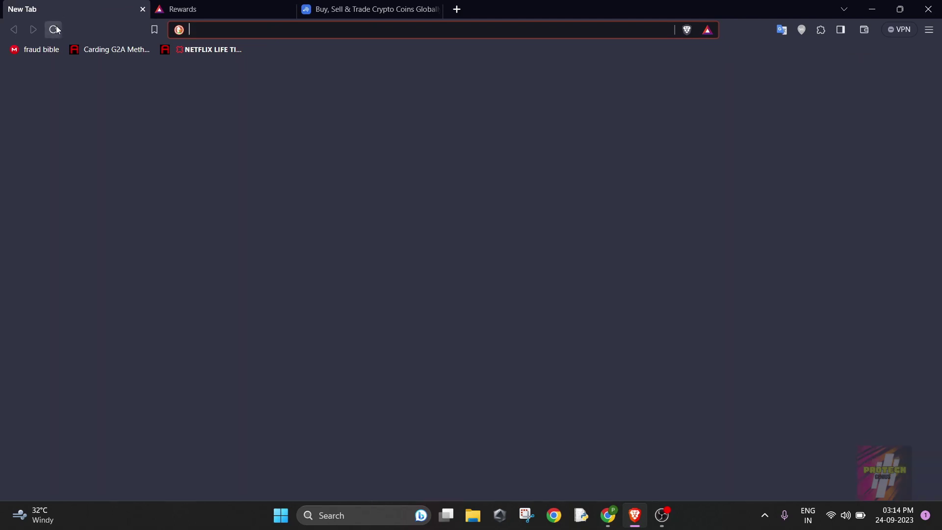
pyautogui.click(56, 26)
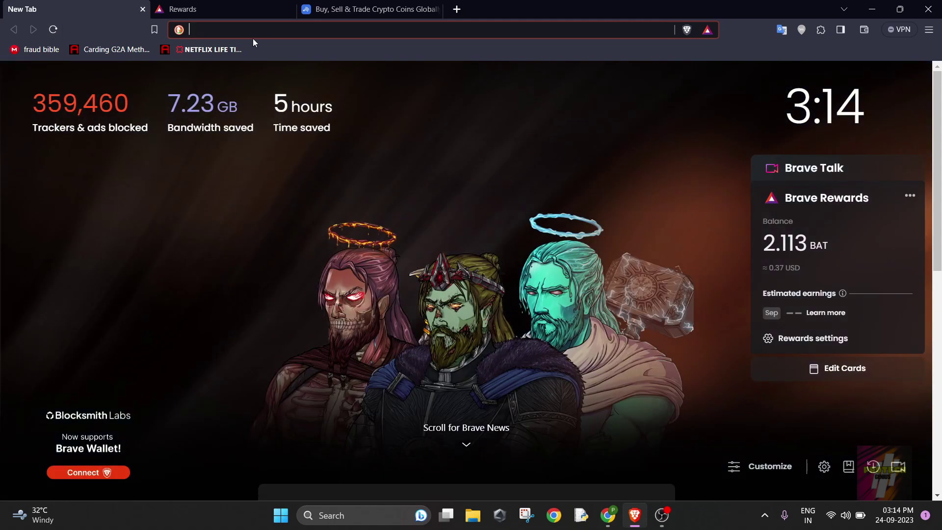
pyautogui.click(242, 5)
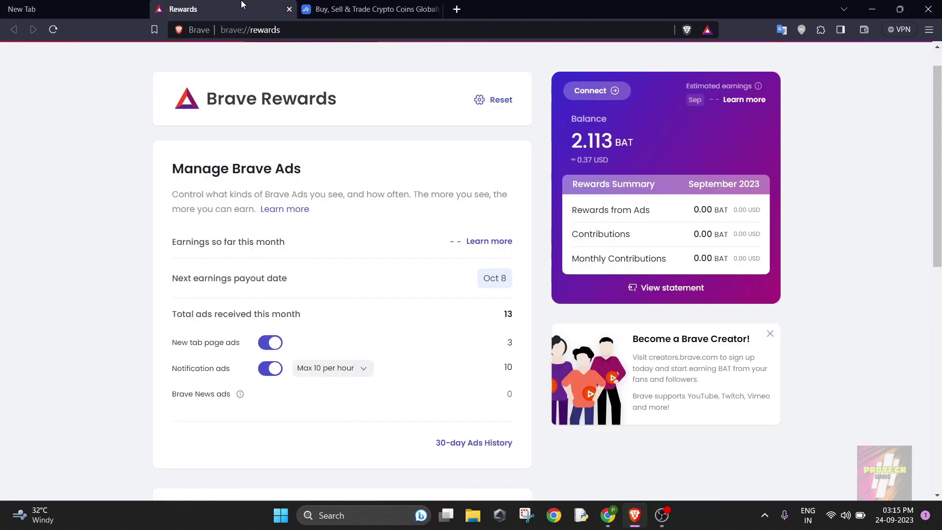
pyautogui.click(52, 30)
# Open and close an extra new tab, then return to the Rewards page.
pyautogui.click(79, 9)
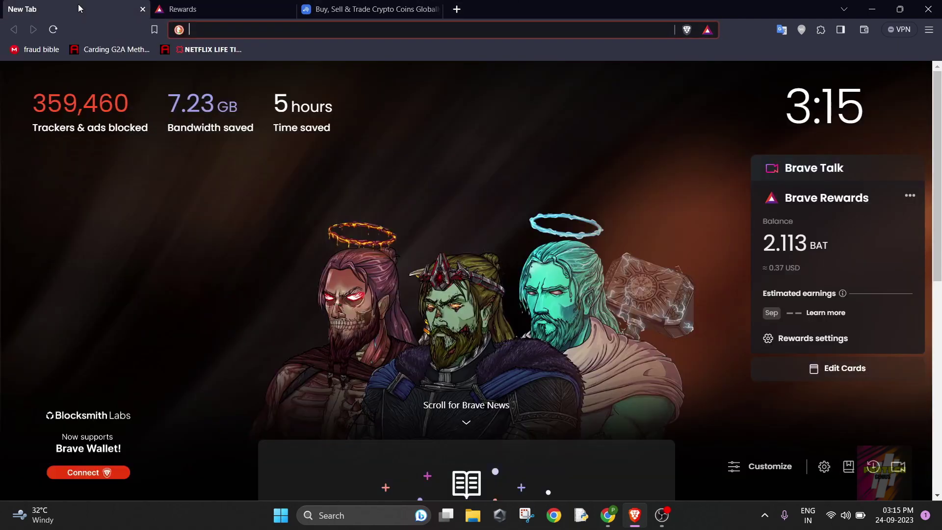
pyautogui.click(457, 9)
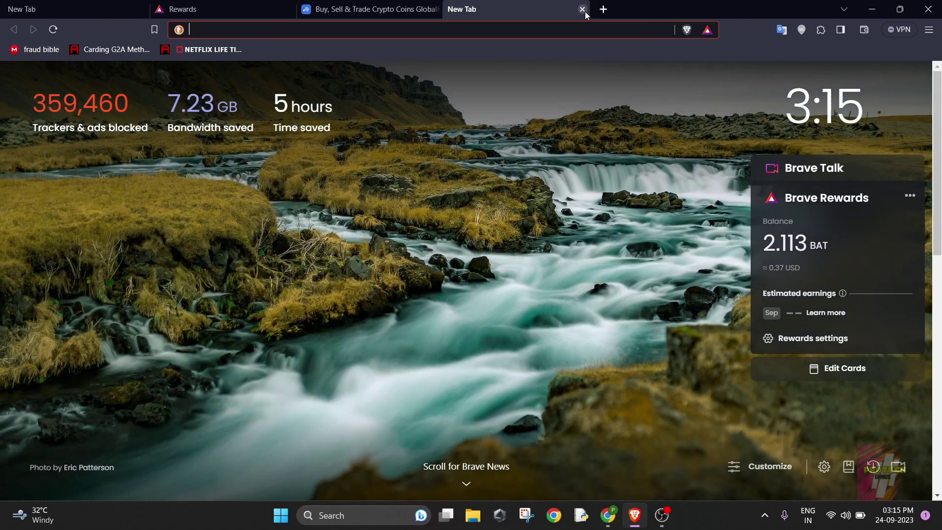
pyautogui.click(582, 9)
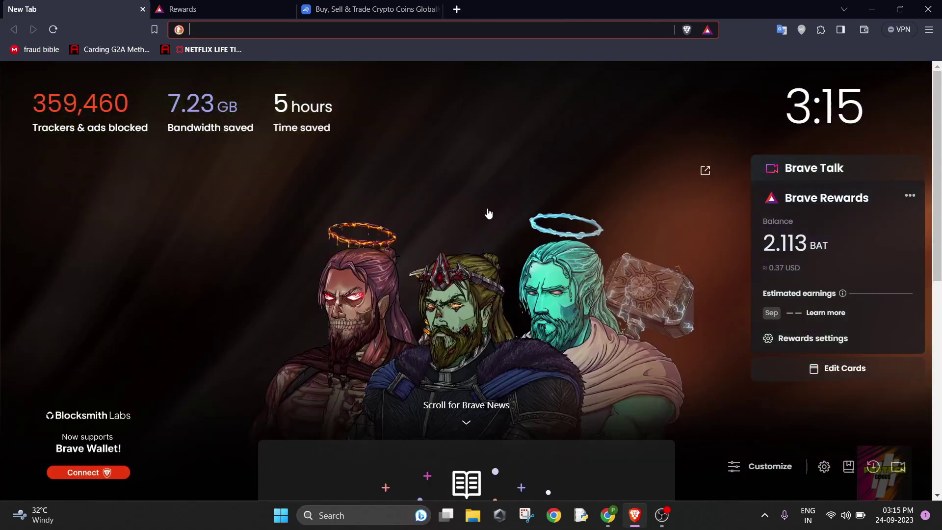
pyautogui.click(208, 9)
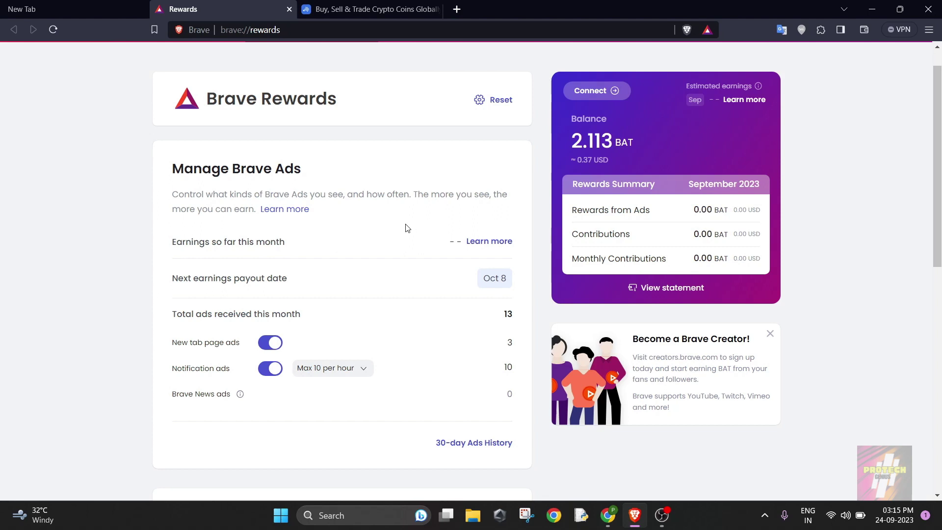
# Select the 13 ads count briefly, then clear all pending system notifications from the taskbar panel.
pyautogui.doubleClick(508, 314)
pyautogui.click(507, 317)
pyautogui.click(922, 519)
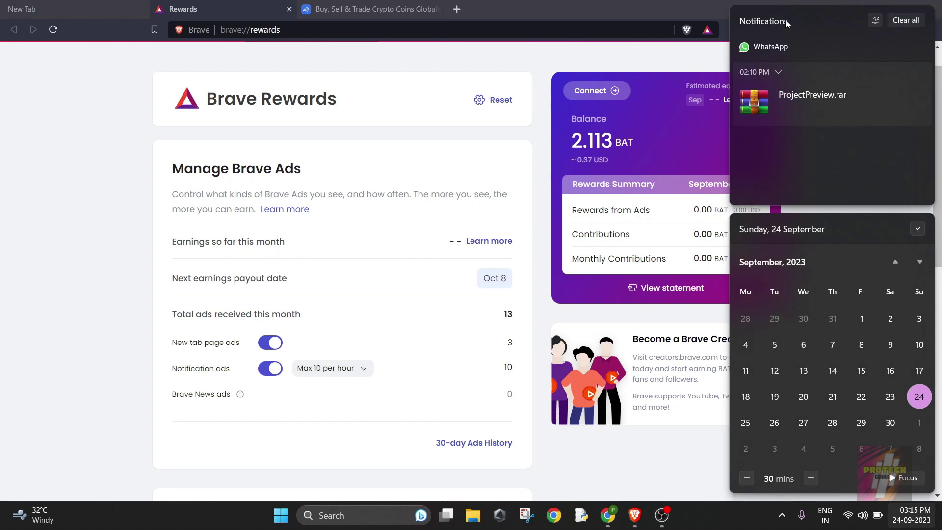
pyautogui.click(916, 22)
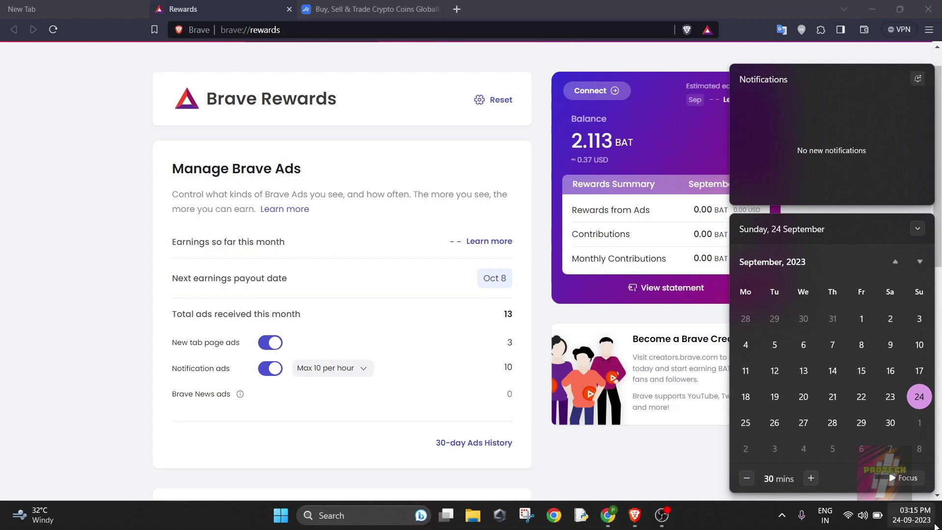
pyautogui.click(913, 519)
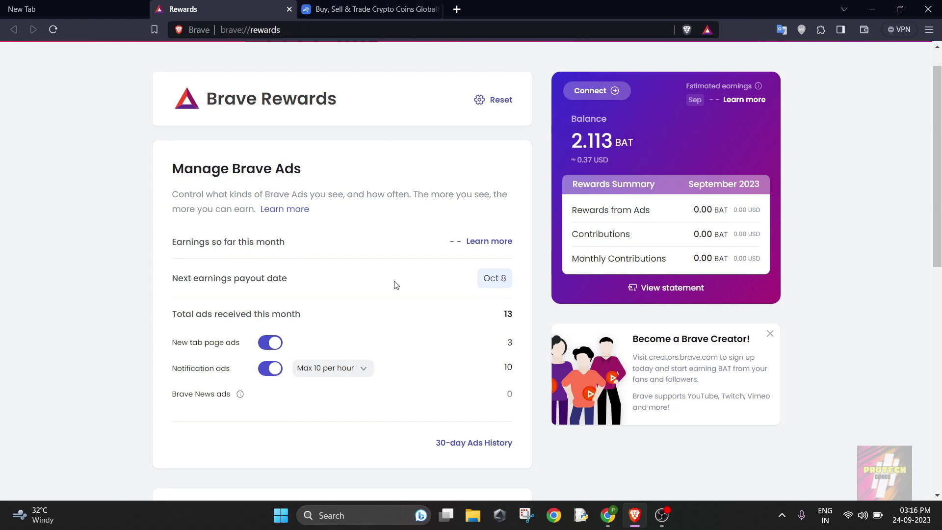
pyautogui.scroll(1, 496, 188)
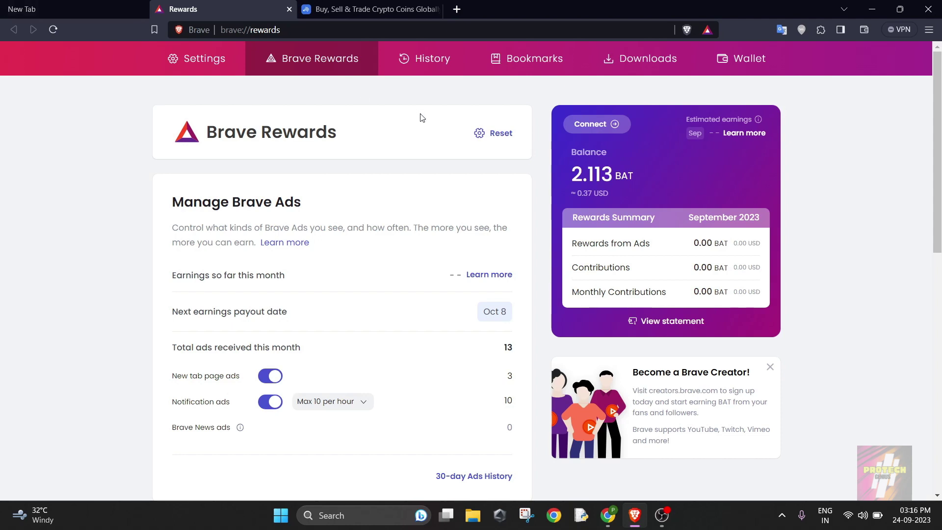
pyautogui.click(14, 9)
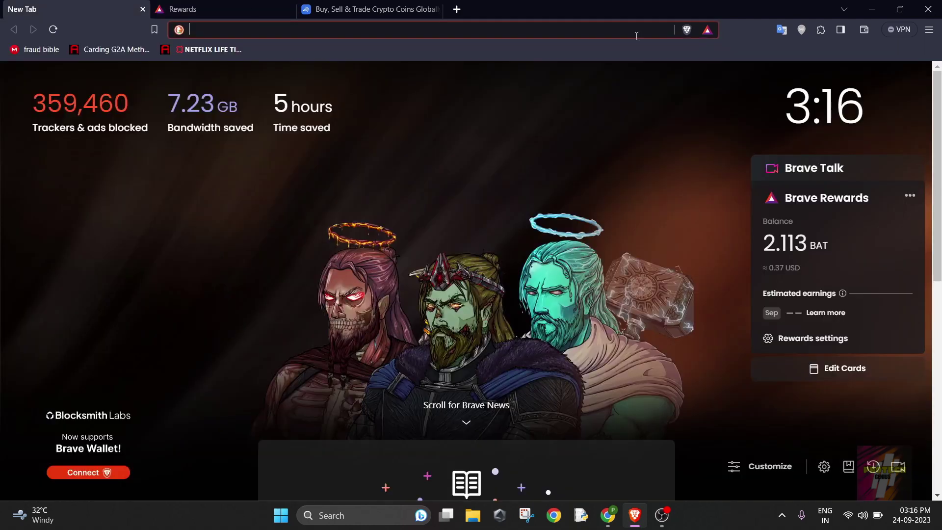
pyautogui.click(707, 30)
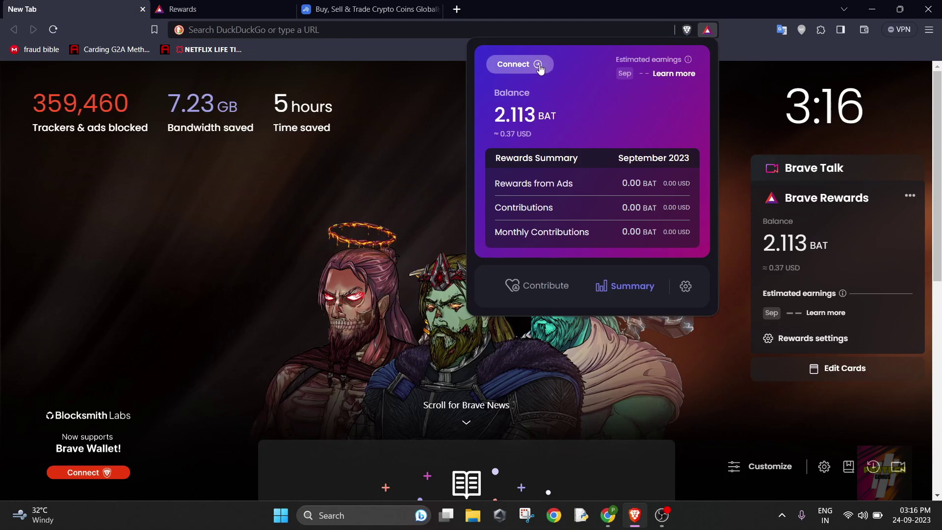
pyautogui.click(539, 64)
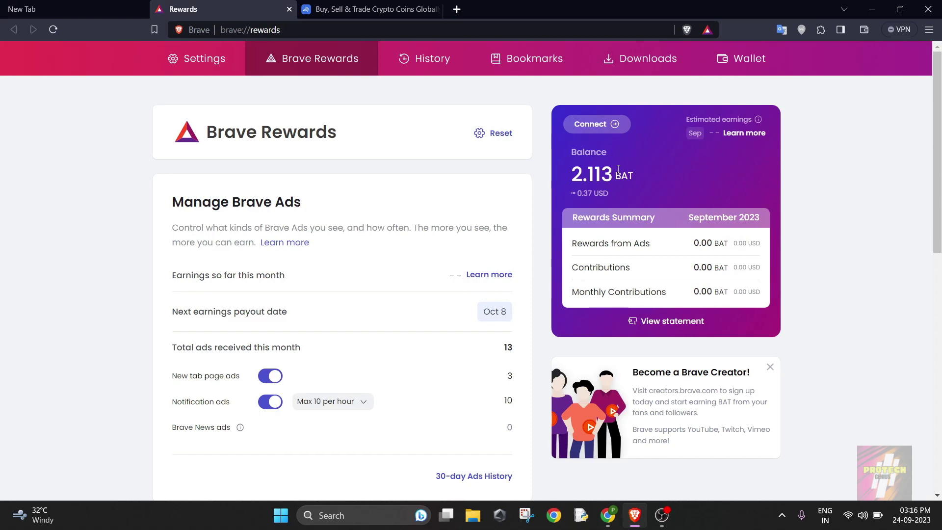
# Start connecting Brave Rewards to a custodial account from the Rewards card.
pyautogui.click(597, 124)
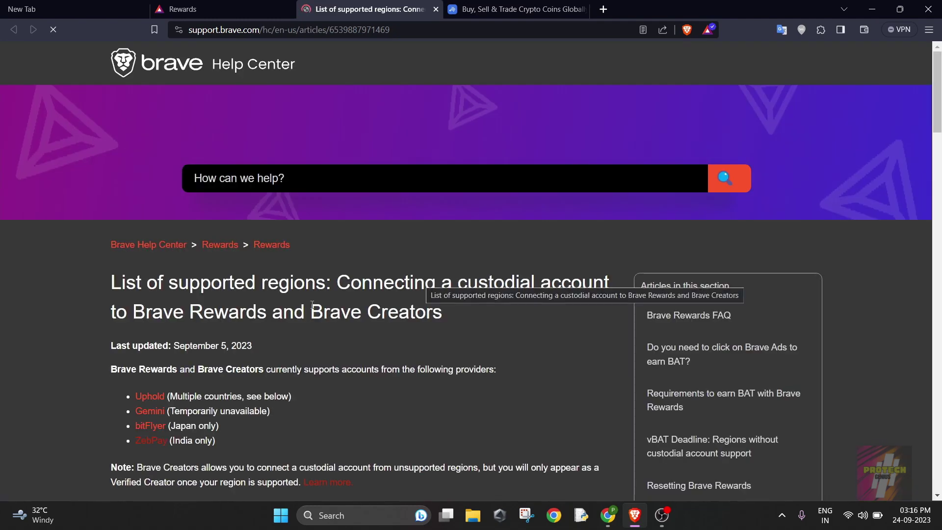
pyautogui.scroll(-1, 312, 308)
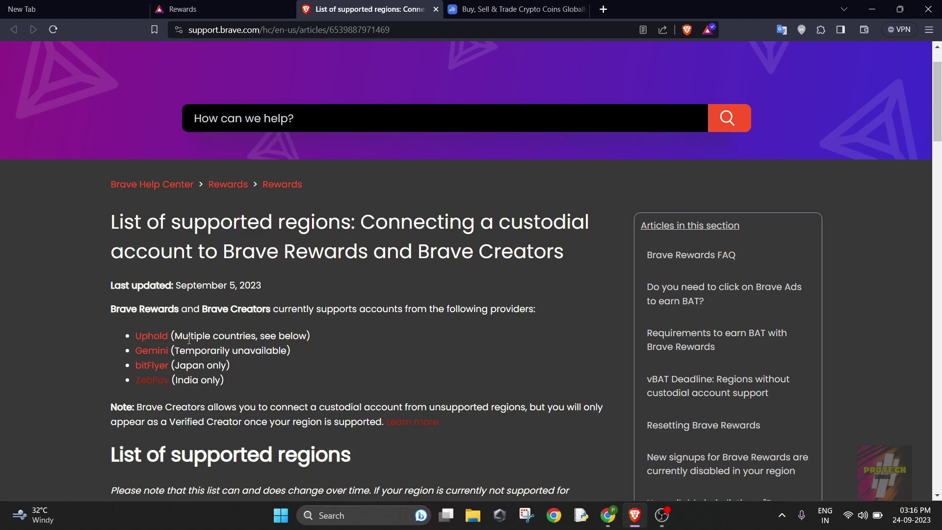
pyautogui.rightClick(165, 335)
pyautogui.click(115, 293)
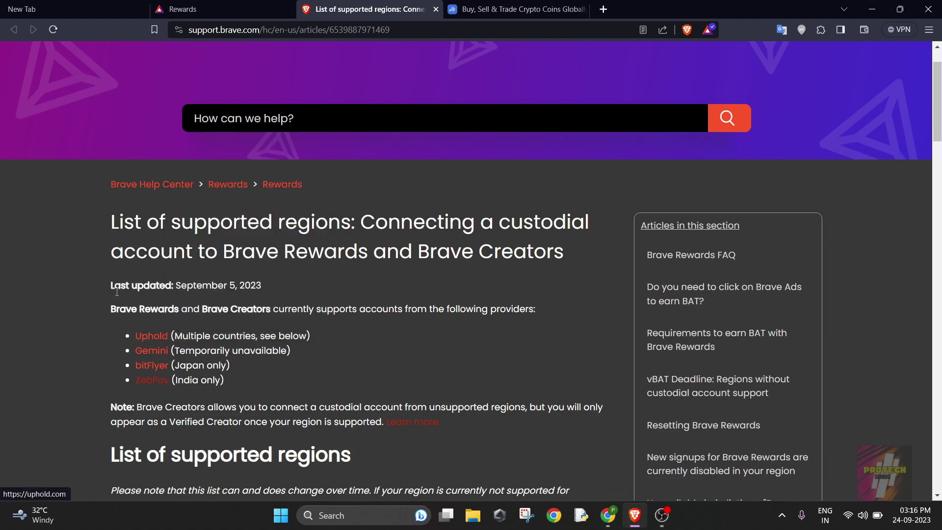
pyautogui.scroll(-5, 403, 87)
pyautogui.scroll(5, 403, 86)
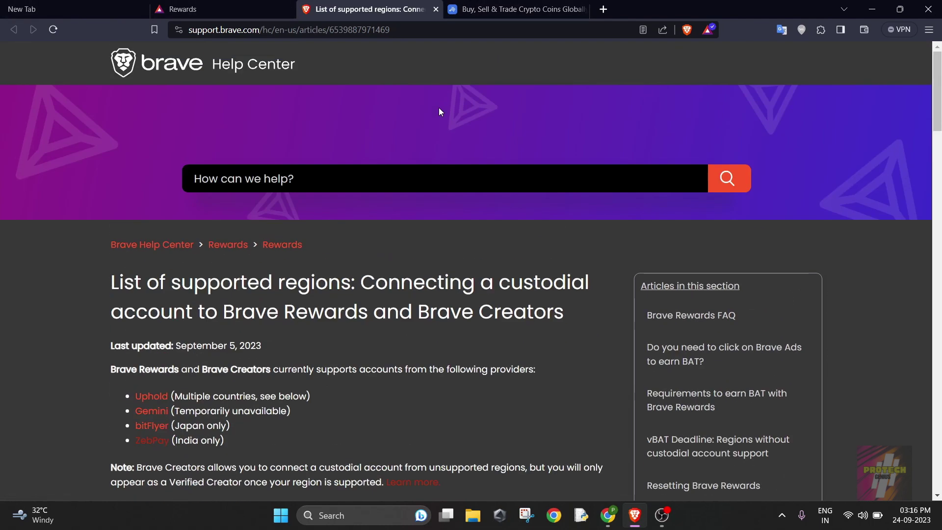
pyautogui.scroll(-1, 351, 337)
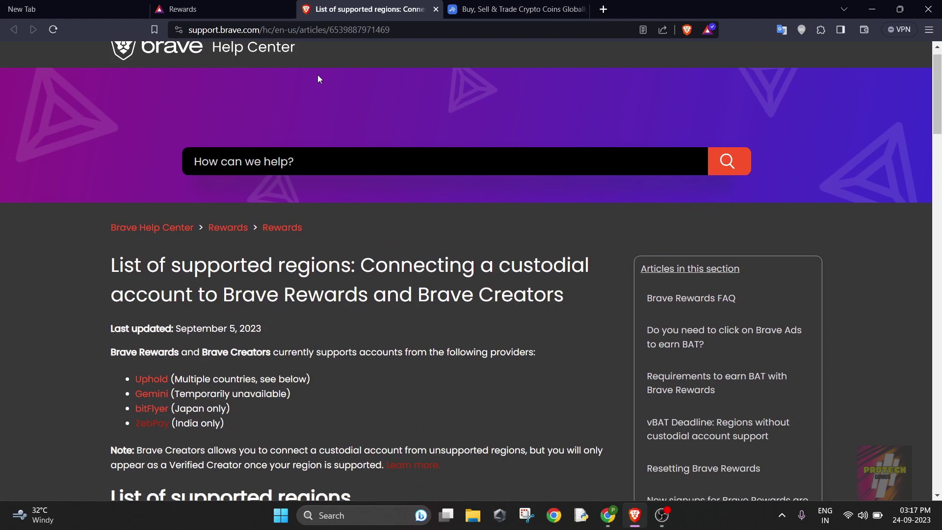
# Close the regions article, choose ZebPay as provider and begin entering the mobile number to log in.
pyautogui.click(436, 10)
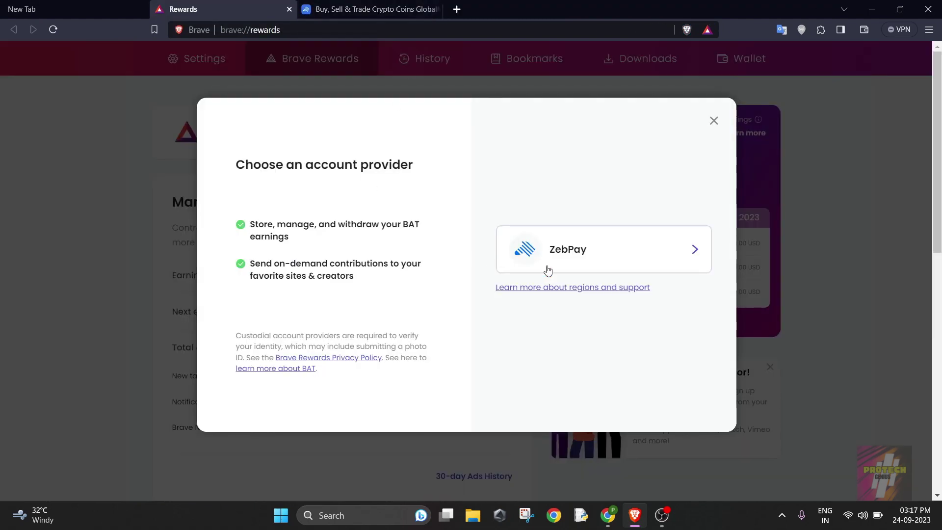
pyautogui.click(580, 253)
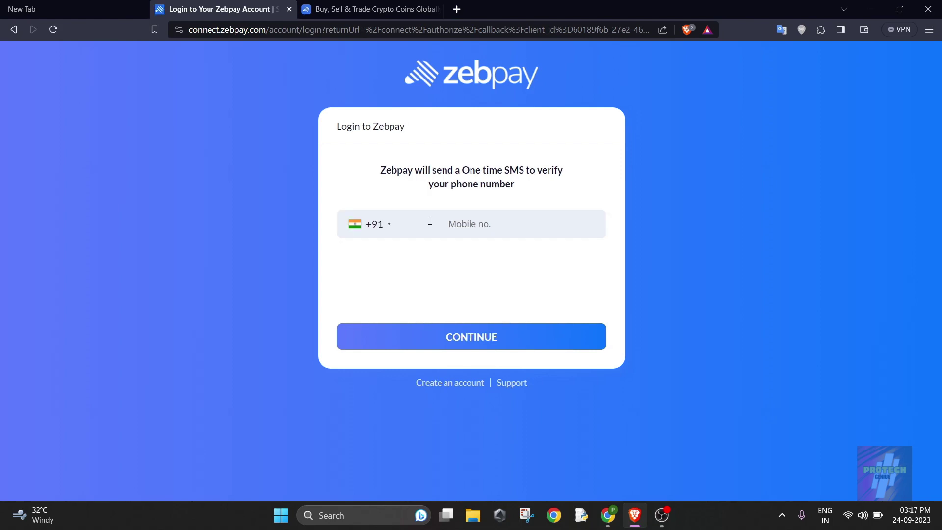
pyautogui.click(500, 230)
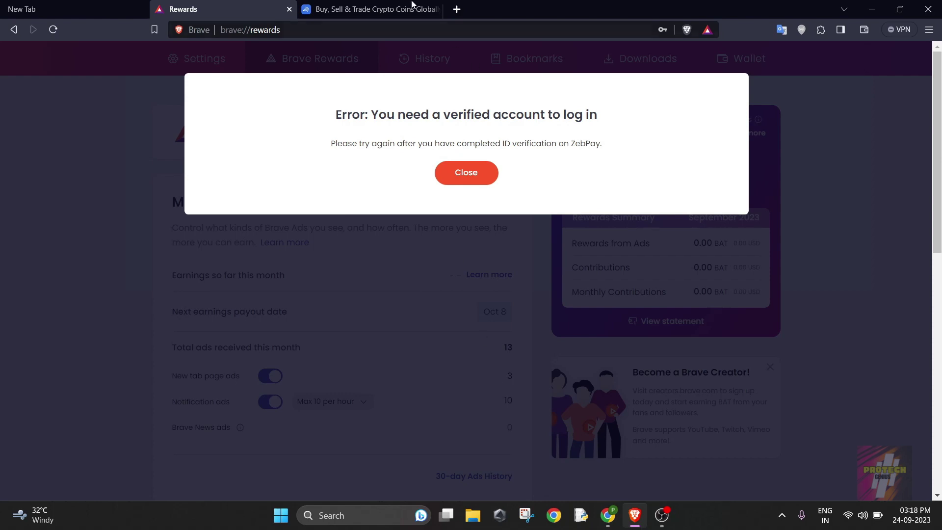
# Open the ZebPay app login from zebpay.com, then switch to the ZebPay help article on claiming Brave Rewards.
pyautogui.click(379, 9)
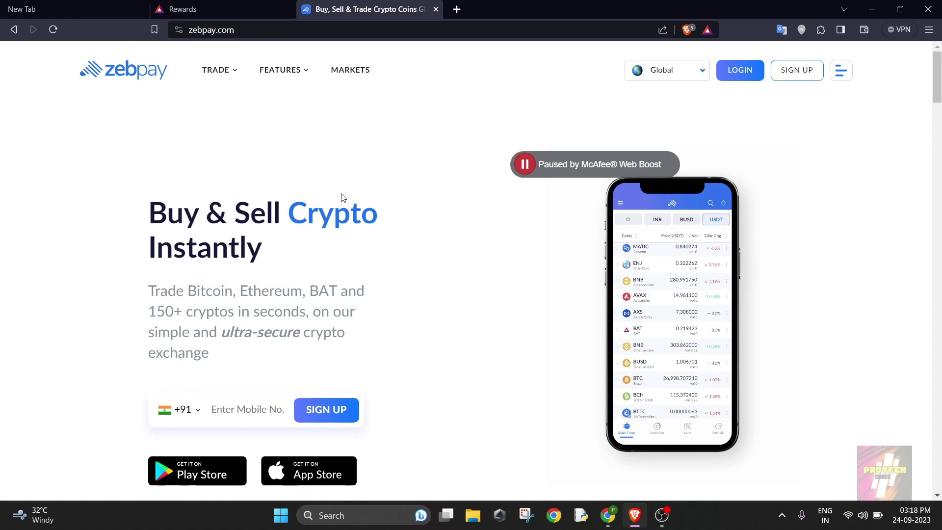
pyautogui.click(745, 79)
pyautogui.click(425, 8)
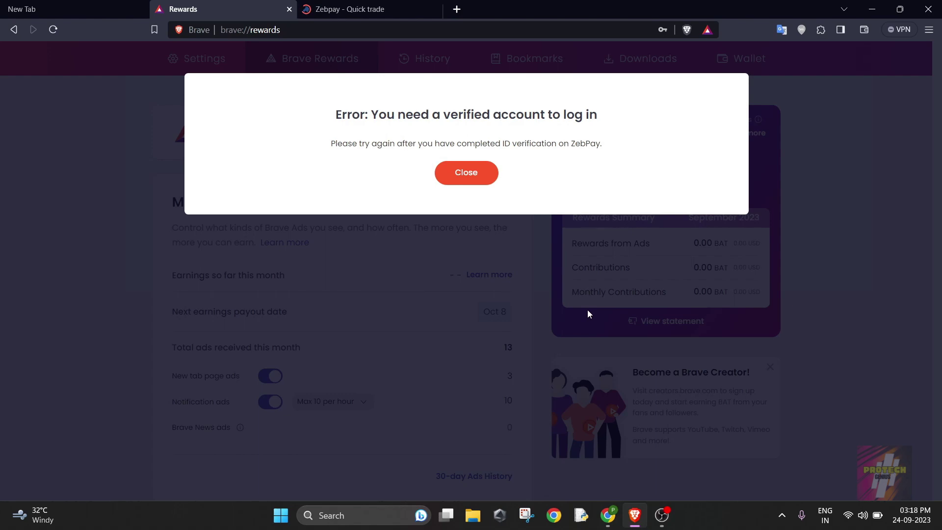
pyautogui.click(609, 515)
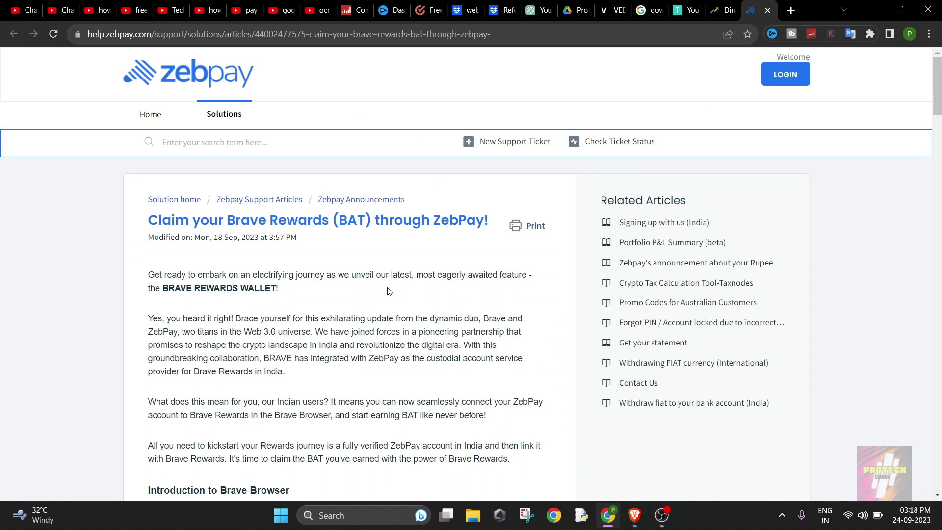
pyautogui.scroll(-2, 388, 291)
pyautogui.scroll(1, 388, 288)
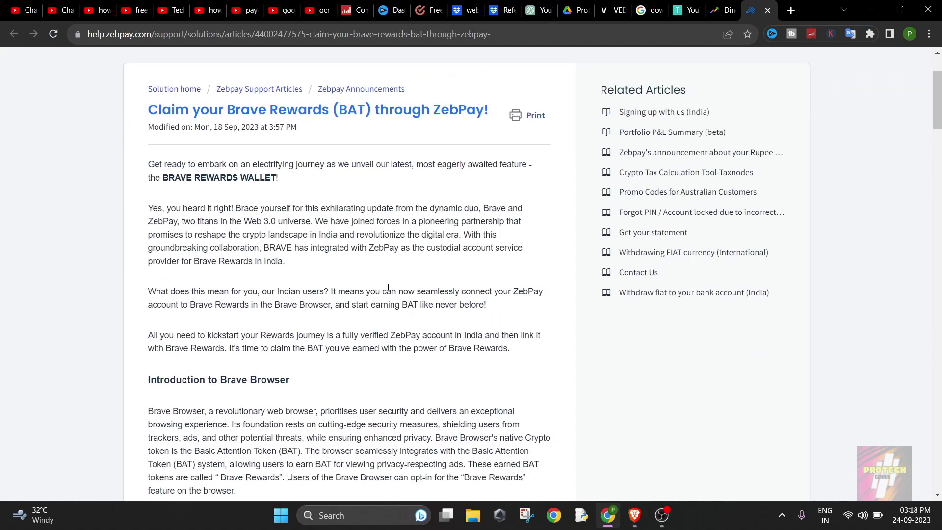
pyautogui.scroll(-1, 388, 288)
pyautogui.scroll(-2, 388, 288)
pyautogui.scroll(-1, 388, 287)
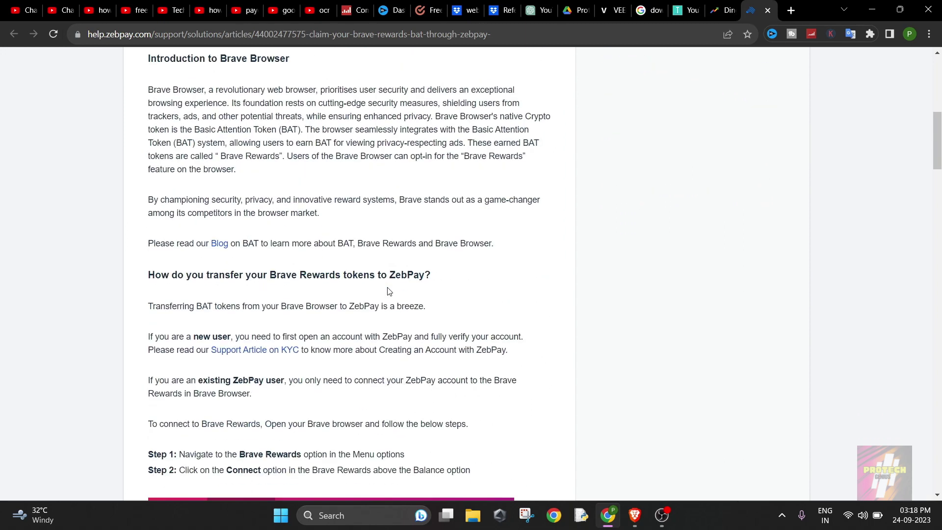
pyautogui.scroll(-2, 388, 287)
pyautogui.scroll(-3, 388, 292)
pyautogui.scroll(-4, 388, 292)
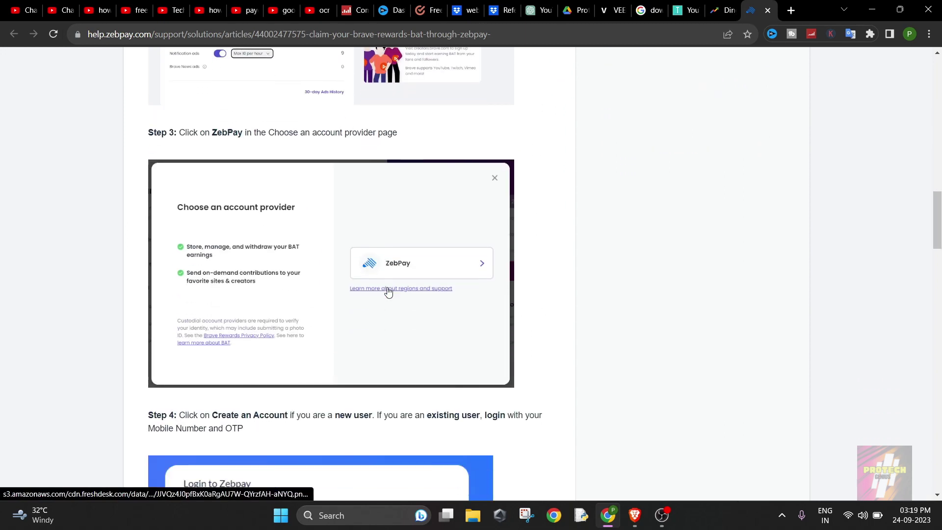
pyautogui.scroll(-3, 388, 292)
pyautogui.scroll(3, 386, 292)
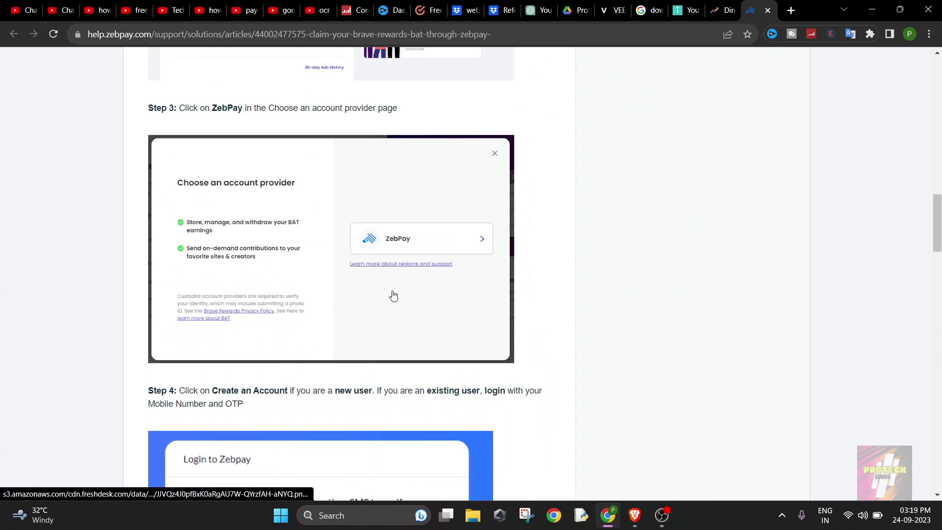
pyautogui.scroll(-2, 393, 295)
pyautogui.scroll(-2, 393, 295)
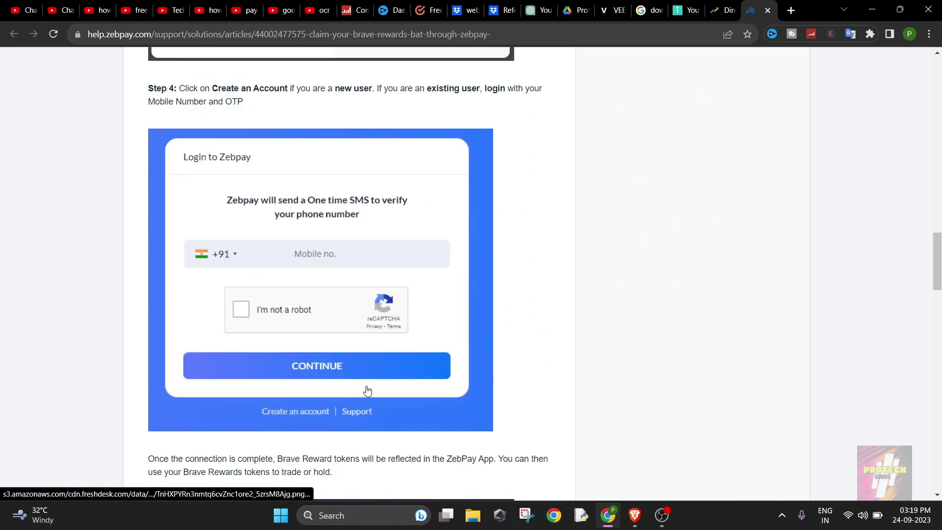
pyautogui.scroll(-3, 368, 392)
pyautogui.scroll(-2, 367, 391)
pyautogui.scroll(-2, 314, 279)
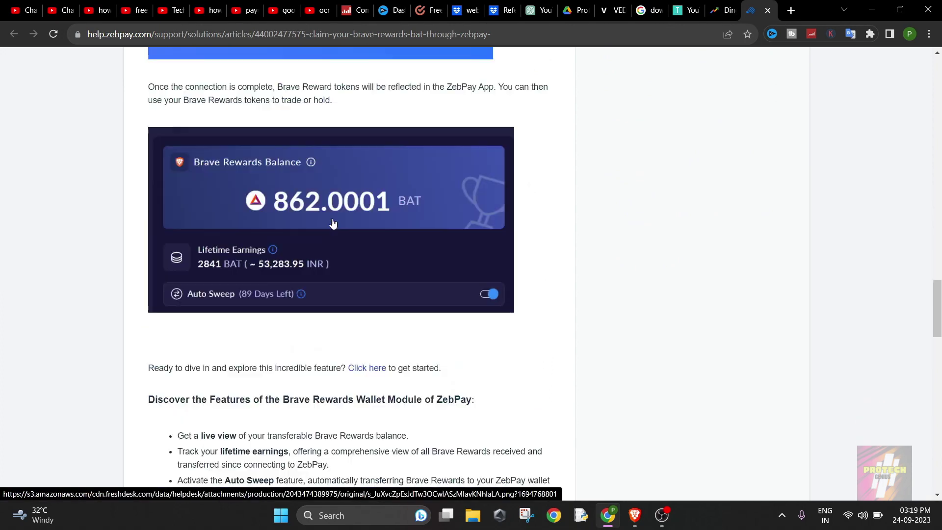
pyautogui.scroll(2, 269, 123)
pyautogui.click(285, 245)
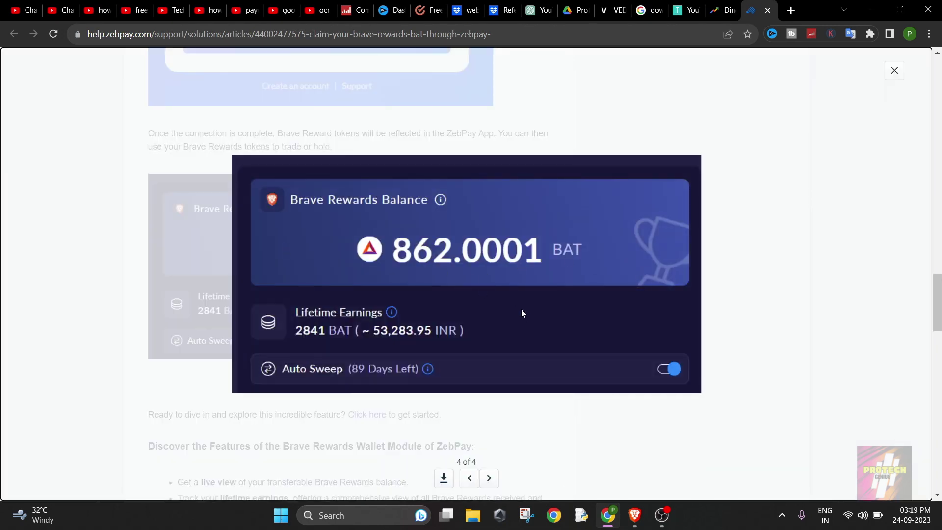
pyautogui.press('Left')
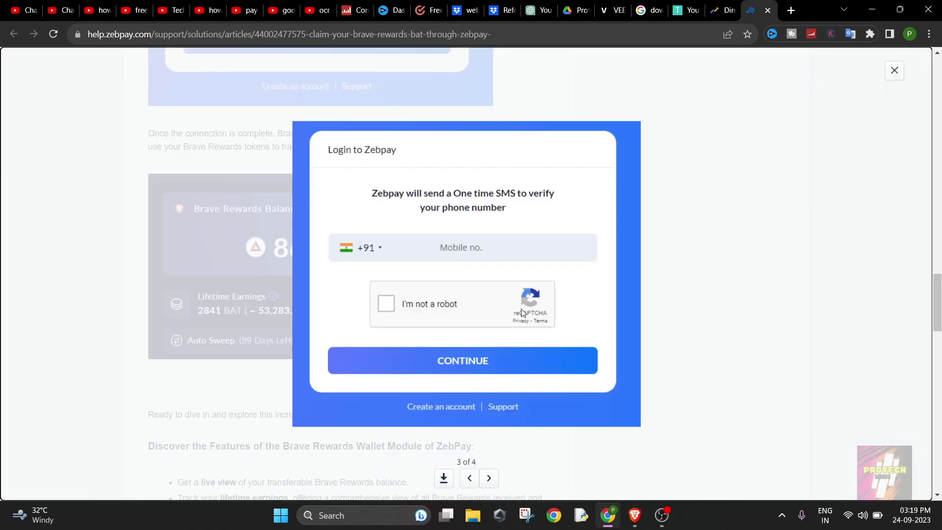
pyautogui.press('Right')
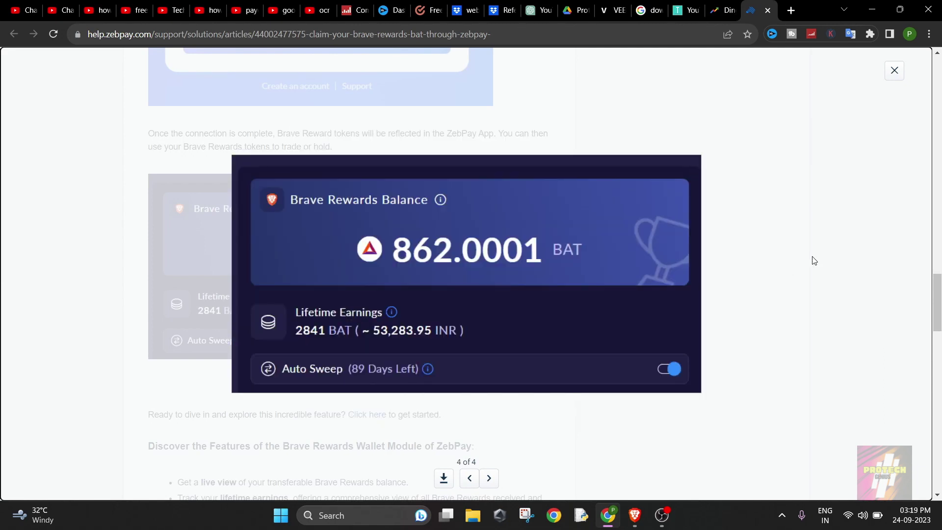
pyautogui.click(812, 258)
pyautogui.scroll(-3, 498, 279)
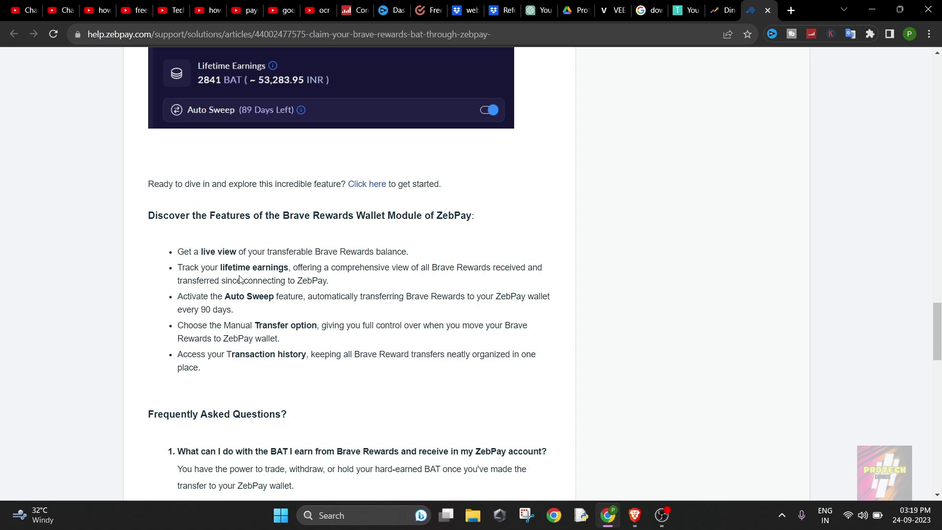
pyautogui.click(279, 77)
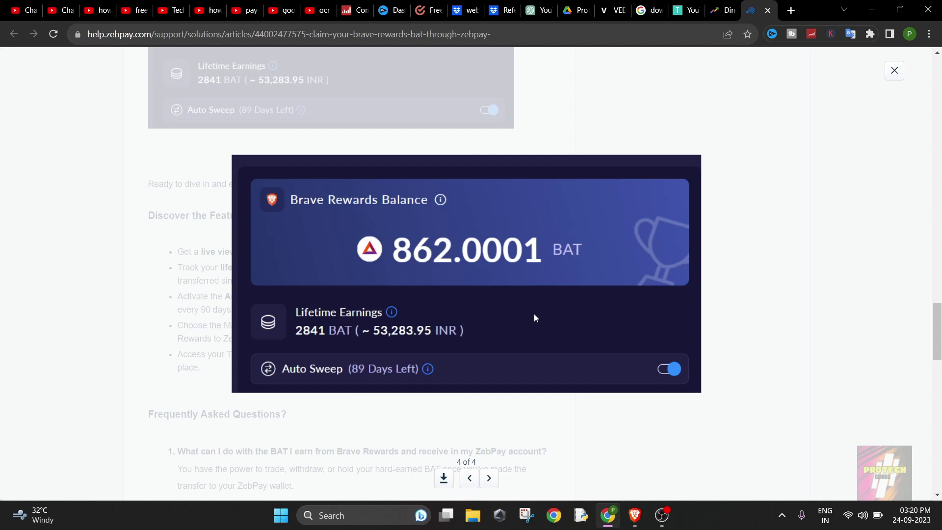
pyautogui.click(225, 258)
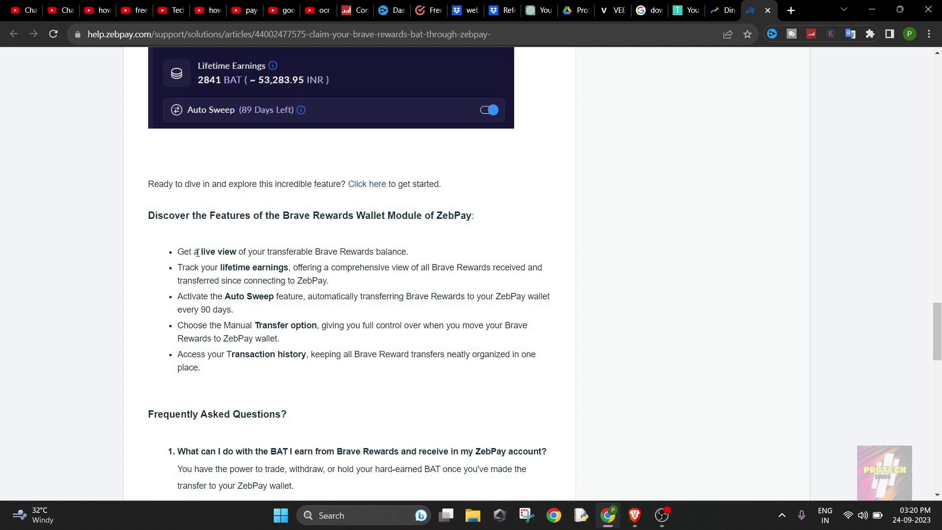
pyautogui.moveTo(197, 252)
pyautogui.mouseDown()
pyautogui.moveTo(248, 268)
pyautogui.moveTo(248, 254)
pyautogui.mouseUp()
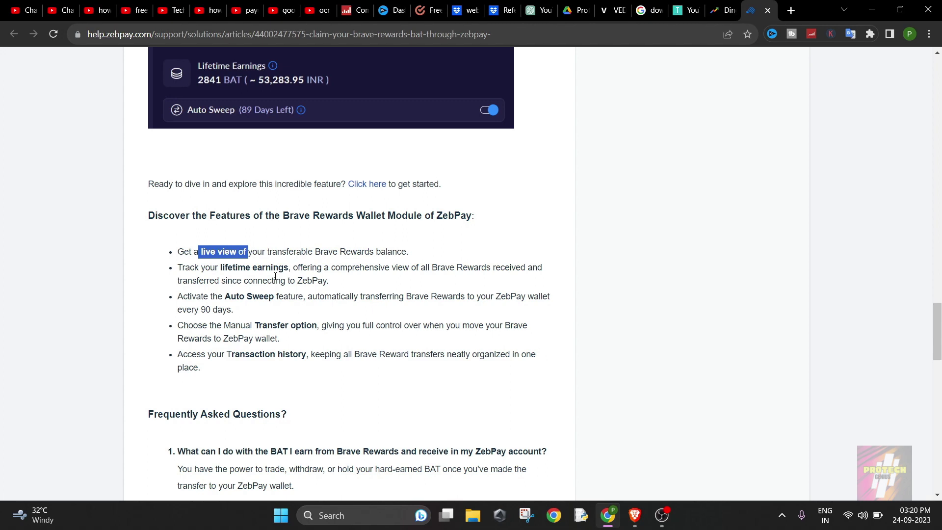
pyautogui.scroll(-1, 279, 269)
pyautogui.scroll(-1, 284, 235)
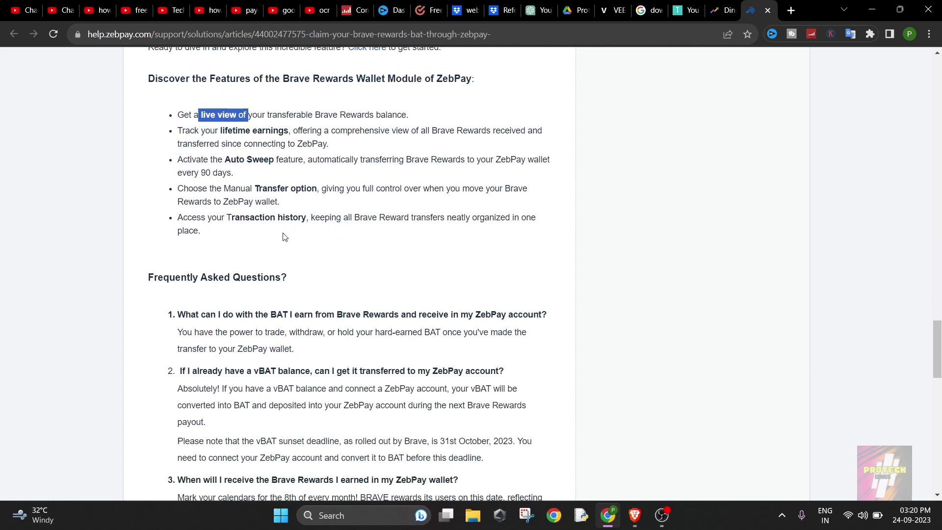
pyautogui.click(284, 235)
pyautogui.scroll(-3, 284, 233)
pyautogui.scroll(-4, 284, 231)
pyautogui.scroll(-5, 285, 231)
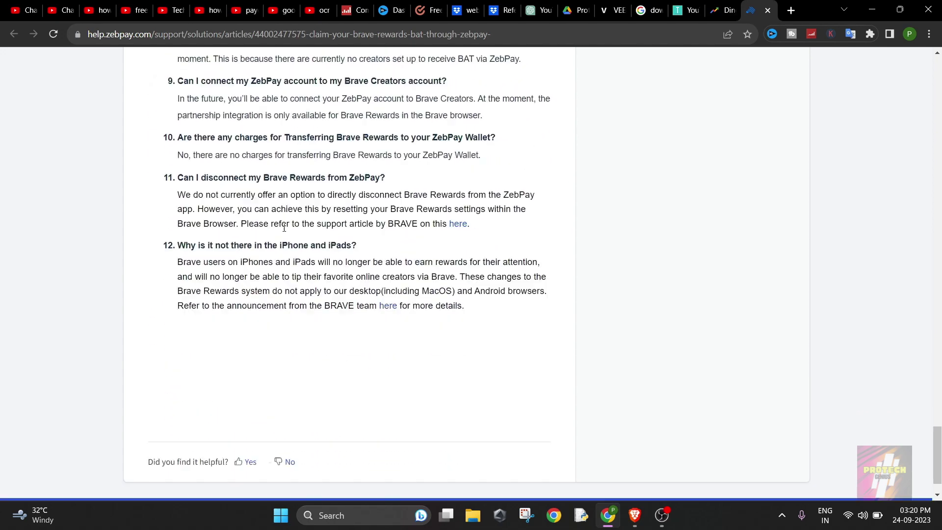
pyautogui.scroll(-2, 284, 232)
pyautogui.scroll(10, 284, 227)
pyautogui.scroll(6, 284, 227)
pyautogui.scroll(2, 284, 228)
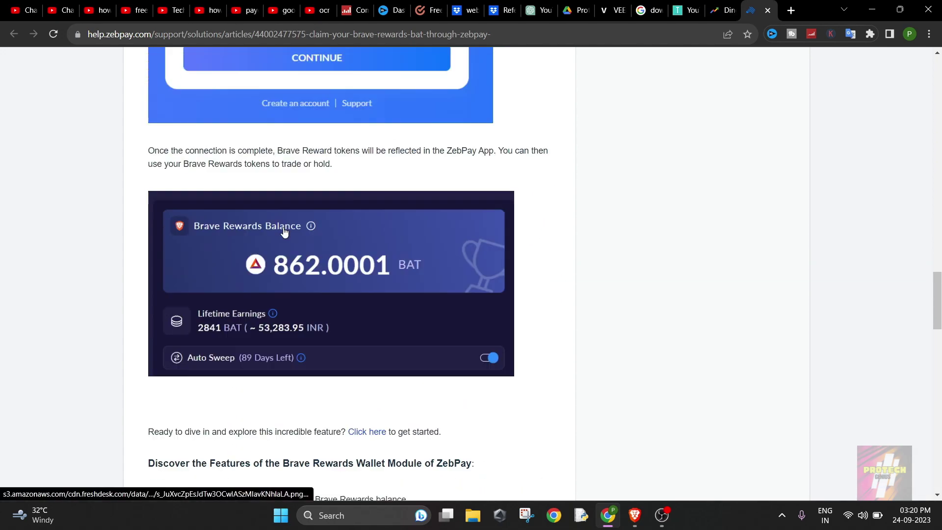
# Return to the Brave Rewards page and dismiss the verified-account error.
pyautogui.click(634, 515)
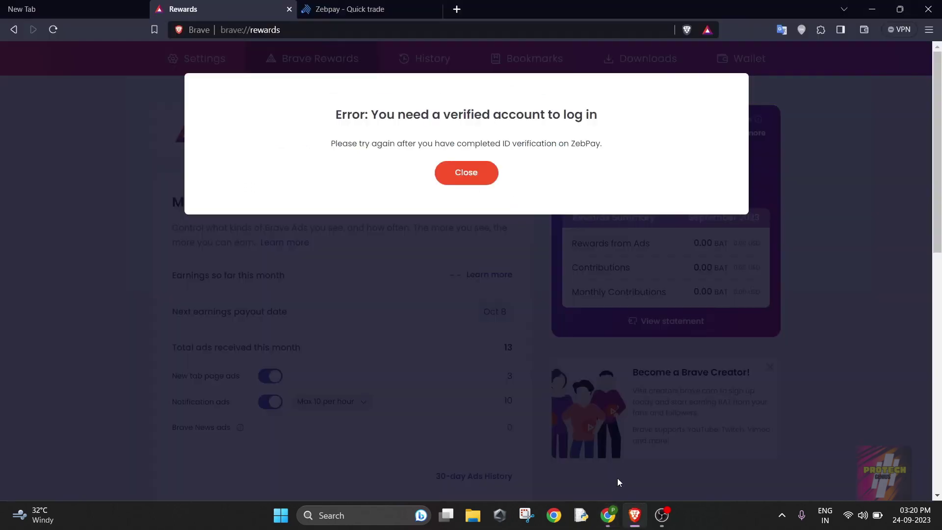
pyautogui.click(456, 170)
pyautogui.scroll(-3, 875, 326)
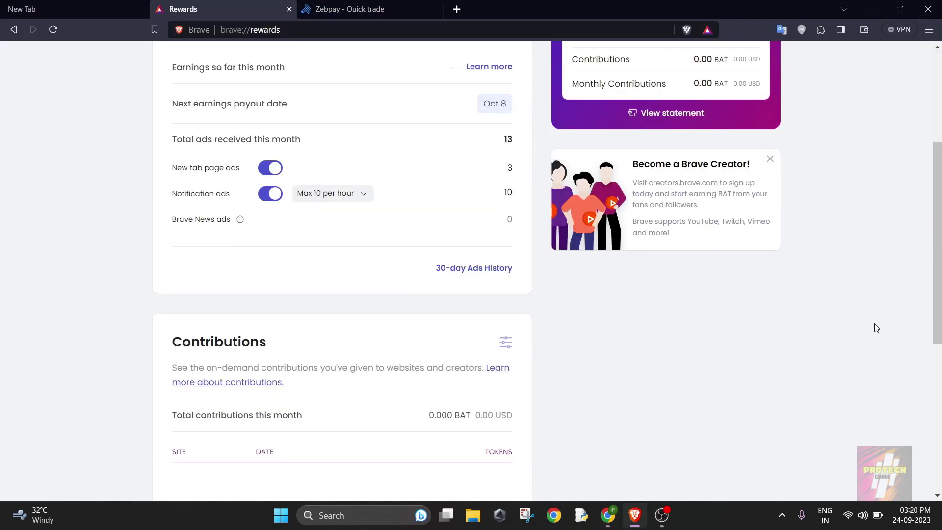
pyautogui.scroll(-4, 875, 327)
pyautogui.scroll(8, 868, 316)
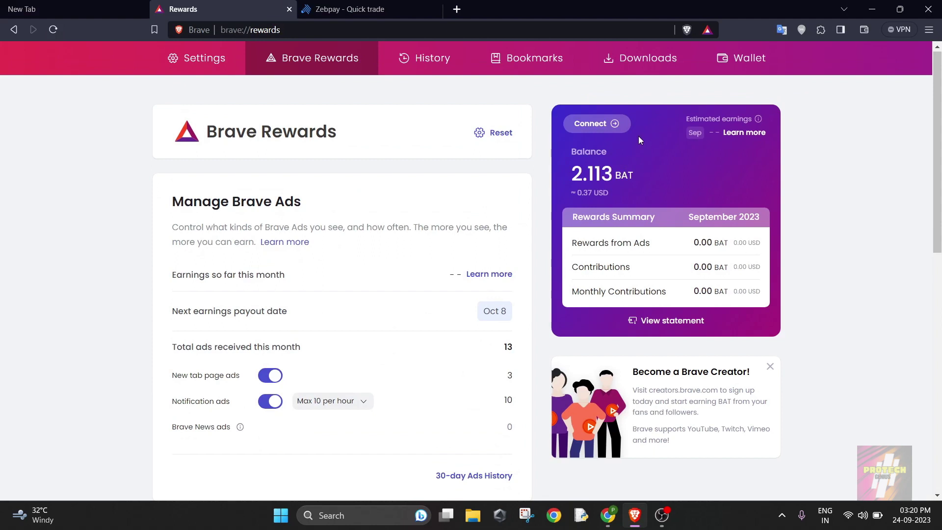